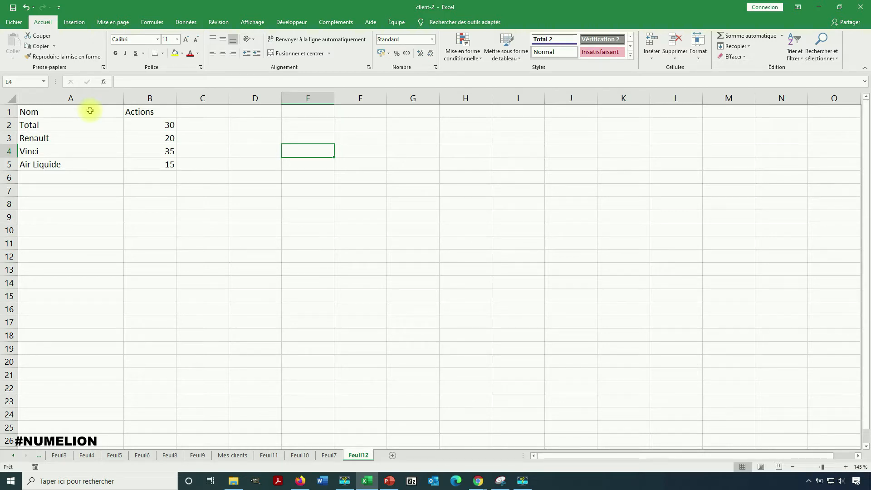
Insert a 2D pie chart from the Nom and Actions data in cells A1:B5
{"action": "left_click_drag", "start_coordinate": [66, 112], "coordinate": [142, 171]}
{"action": "left_click_drag", "start_coordinate": [63, 126], "coordinate": [150, 164]}
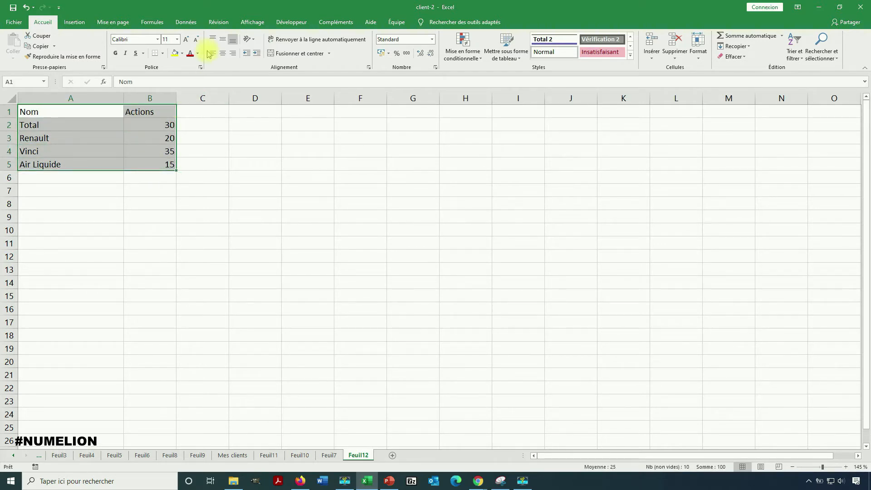
{"action": "left_click", "coordinate": [74, 22]}
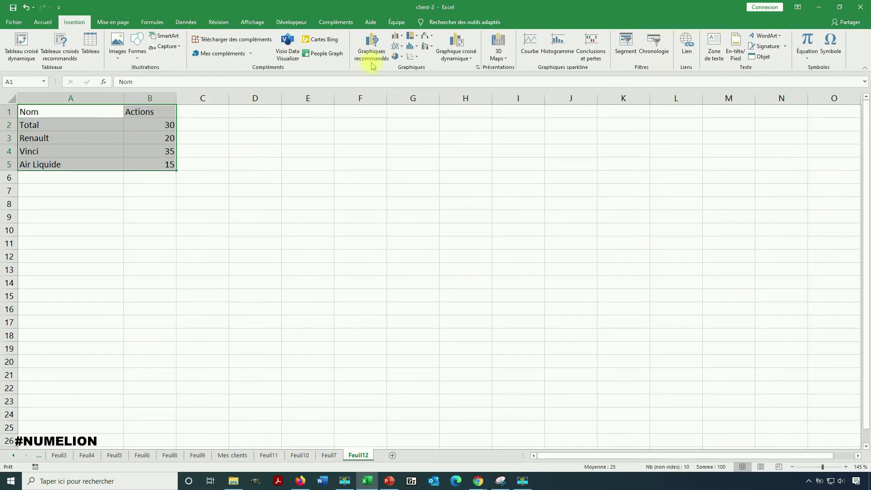
{"action": "left_click", "coordinate": [403, 58]}
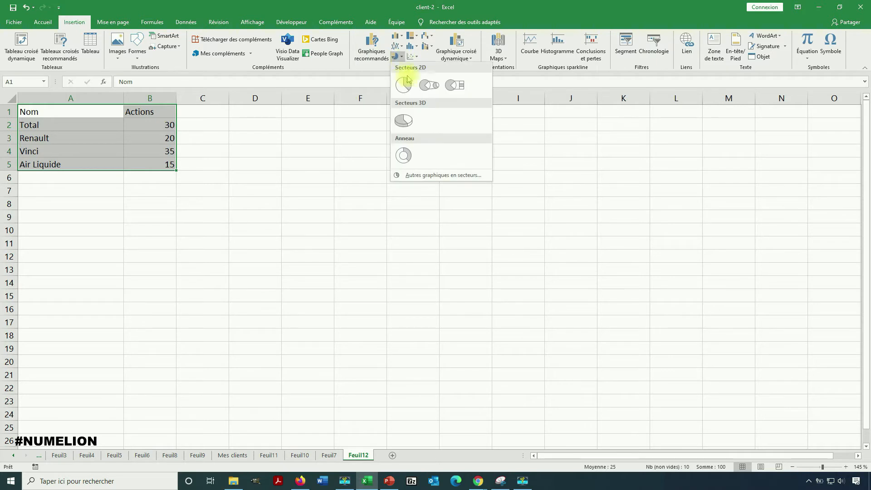
{"action": "left_click", "coordinate": [404, 86]}
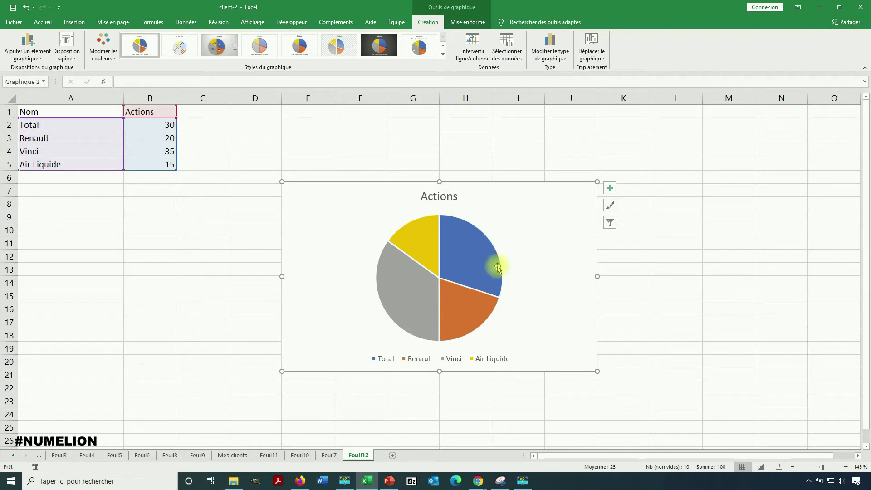
Select only the Total slice of the pie and set its fill to picture or texture fill
{"action": "left_click", "coordinate": [455, 246]}
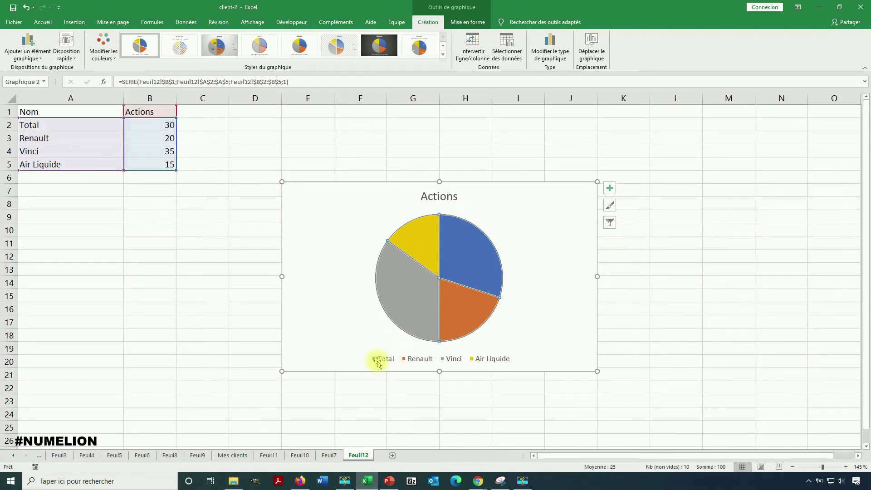
{"action": "left_click", "coordinate": [470, 253]}
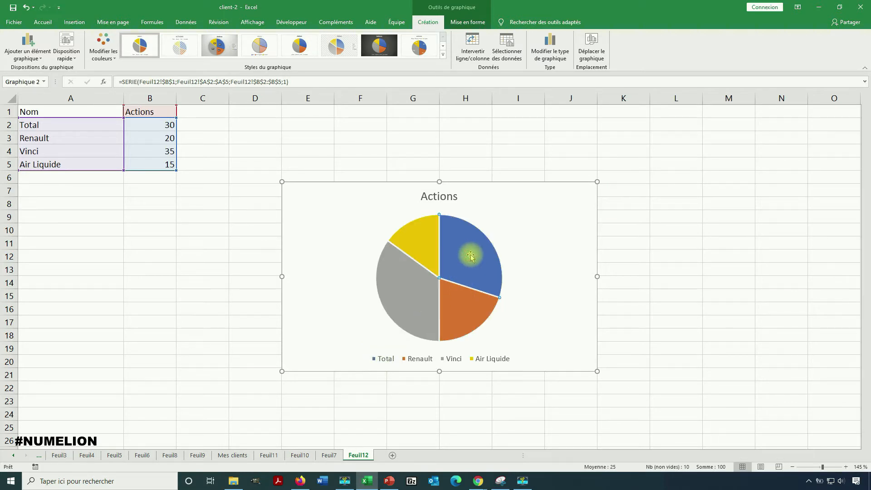
{"action": "key", "text": "ctrl+1"}
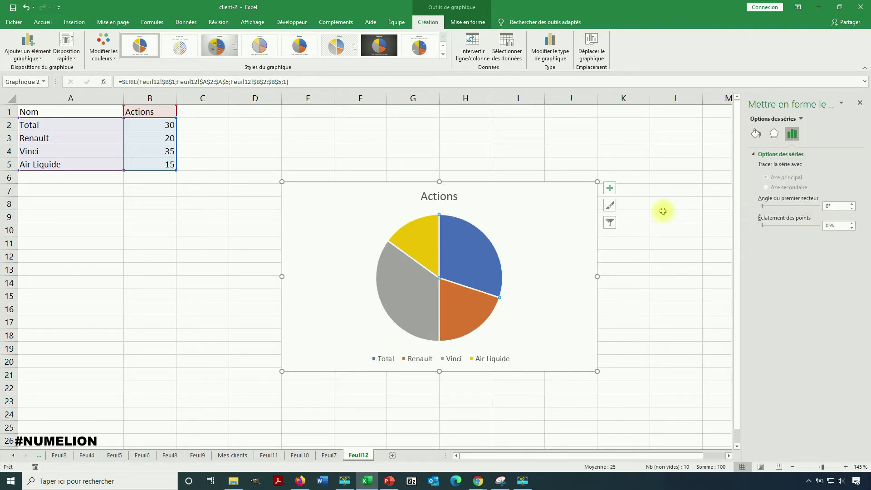
{"action": "left_click", "coordinate": [757, 134]}
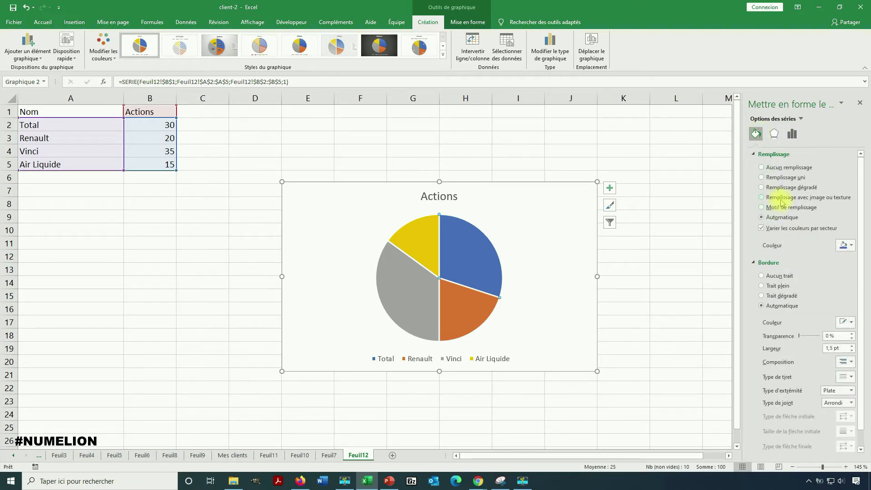
{"action": "left_click", "coordinate": [767, 197]}
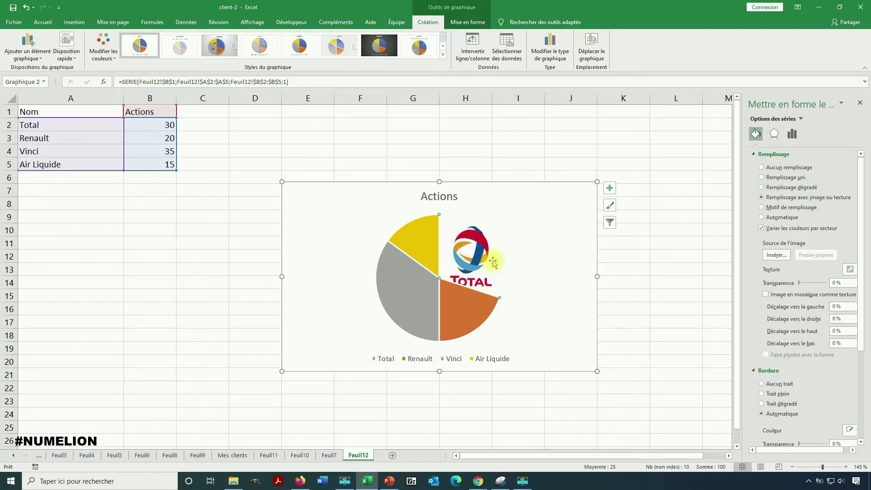
Fill the Renault slice with the picture file renault from the Téléchargements folder
{"action": "mouse_move", "coordinate": [467, 313]}
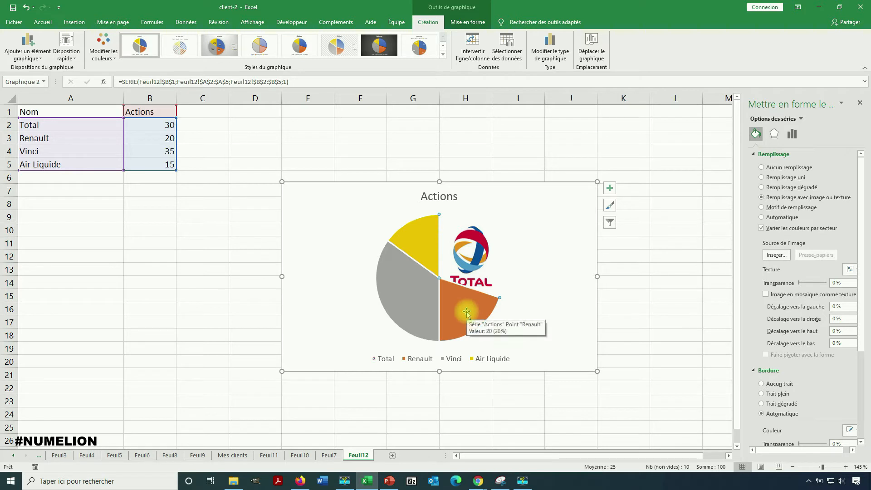
{"action": "left_click", "coordinate": [467, 313]}
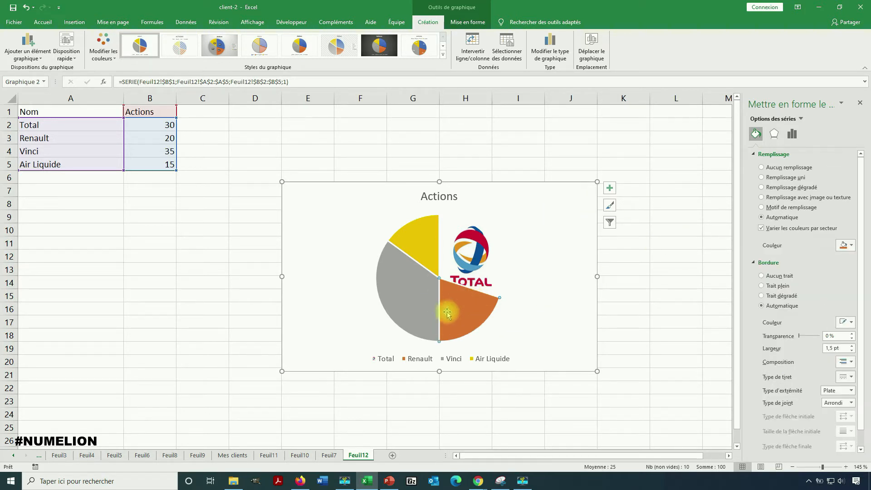
{"action": "mouse_move", "coordinate": [466, 305]}
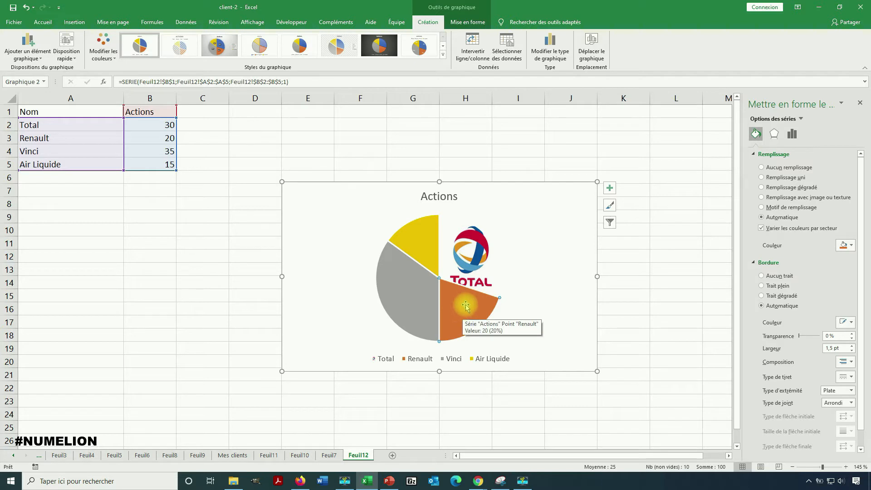
{"action": "left_click", "coordinate": [780, 200]}
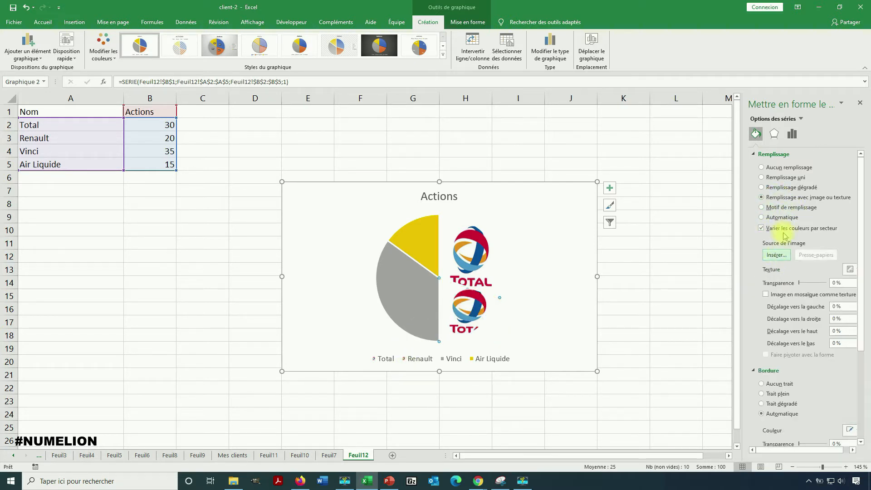
{"action": "left_click", "coordinate": [776, 256]}
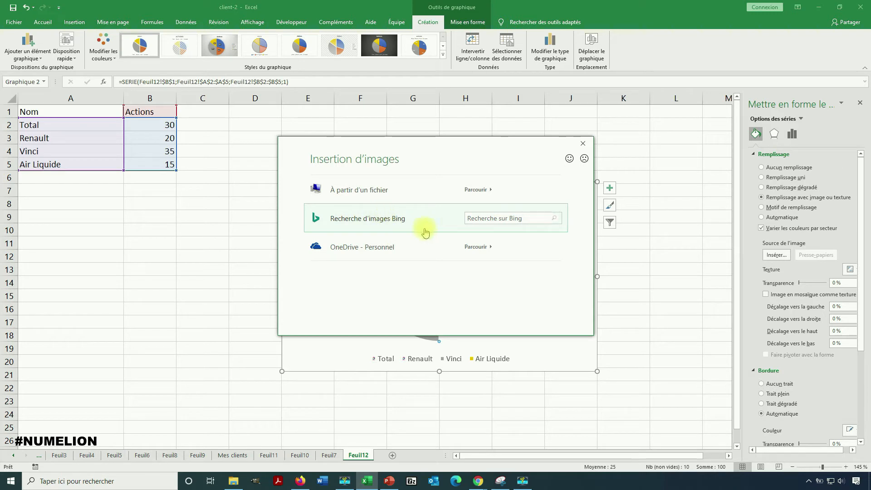
{"action": "left_click", "coordinate": [499, 220]}
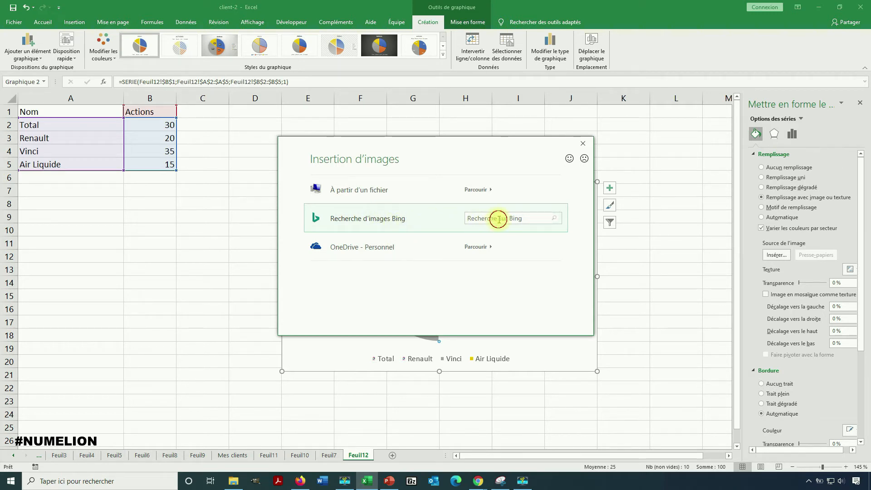
{"action": "left_click", "coordinate": [367, 193]}
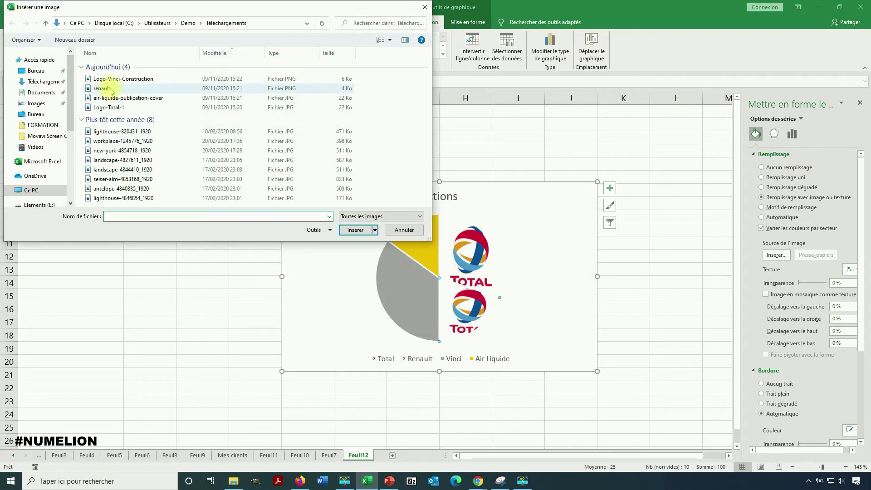
{"action": "left_click", "coordinate": [110, 89]}
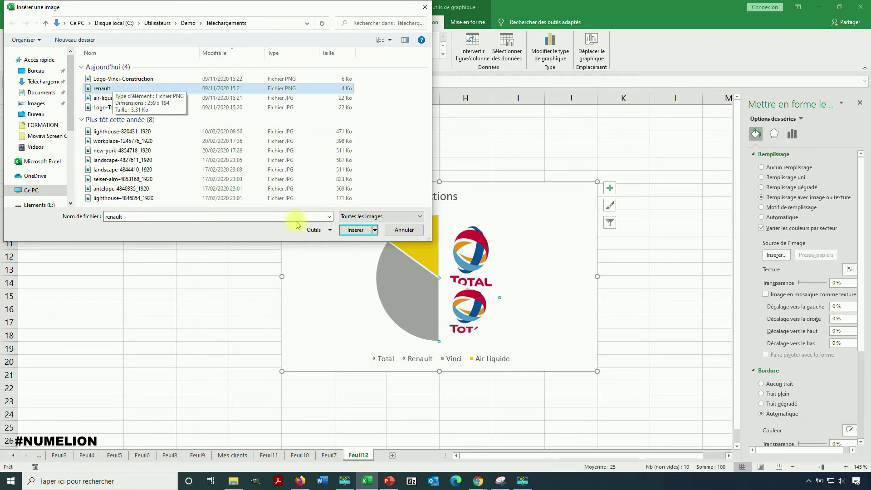
{"action": "left_click", "coordinate": [356, 230]}
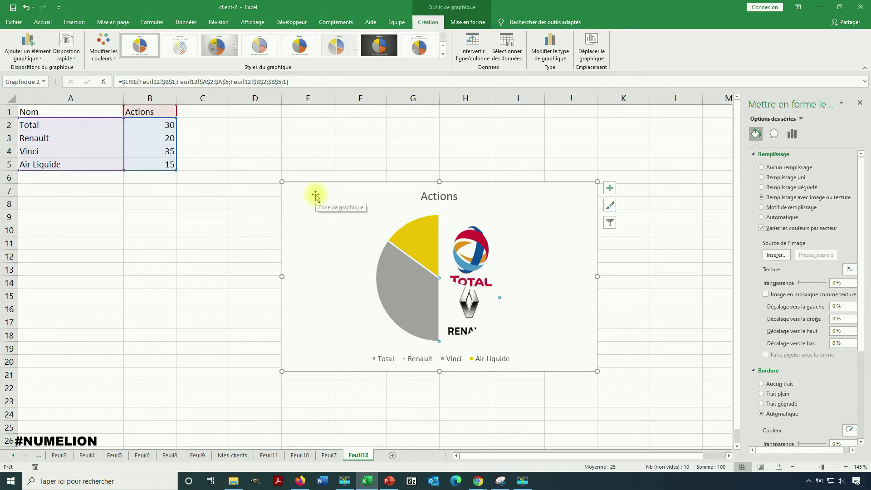
Fill the Vinci slice with the picture file Logo-Vinci-Construction
{"action": "left_click", "coordinate": [469, 301]}
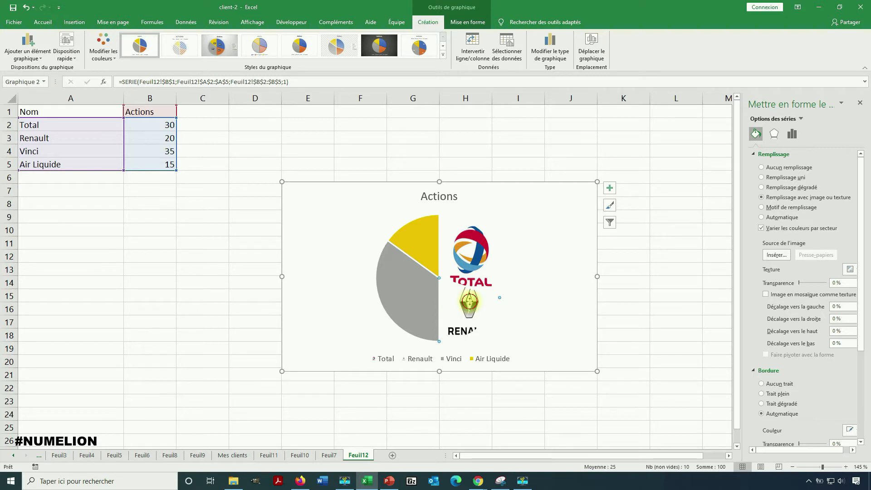
{"action": "left_click", "coordinate": [435, 300]}
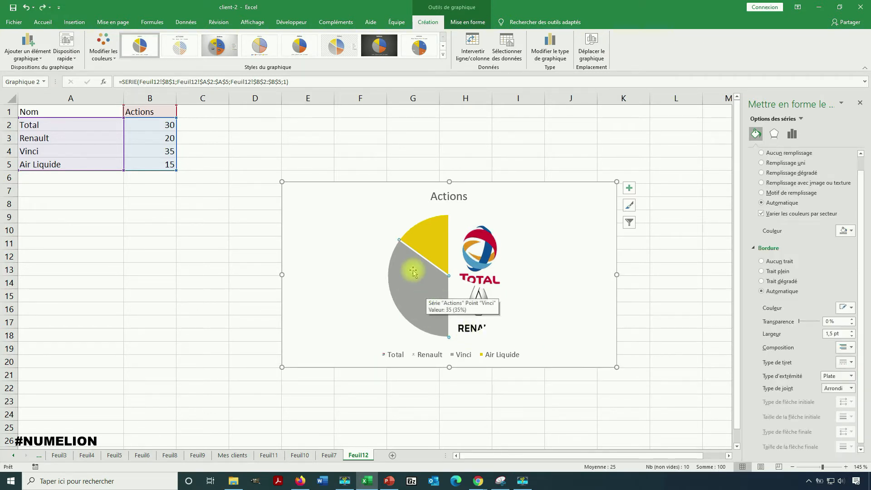
{"action": "left_click", "coordinate": [762, 182]}
{"action": "left_click", "coordinate": [777, 241]}
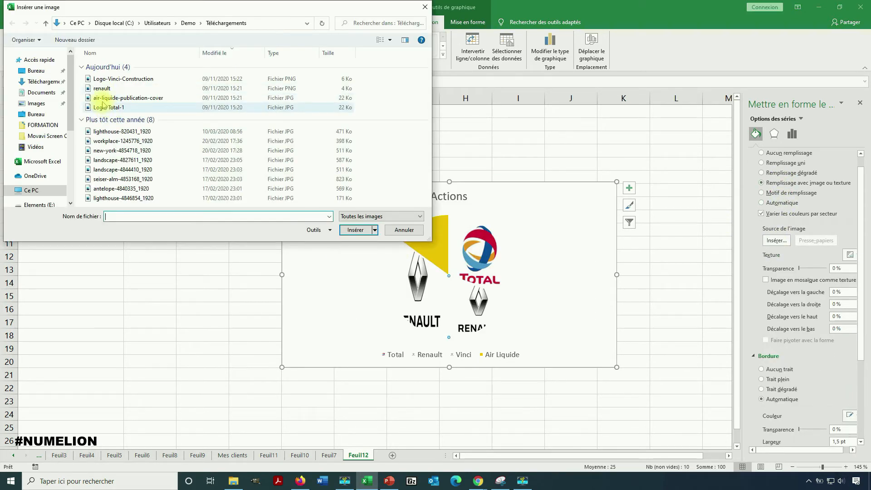
{"action": "left_click", "coordinate": [87, 72]}
{"action": "left_click", "coordinate": [354, 230]}
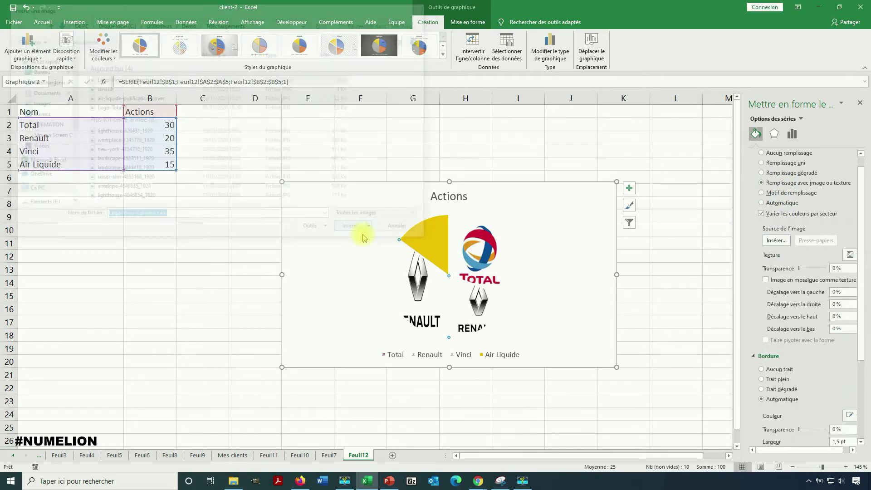
Fill the Air Liquide slice with the picture file air-liquide-publication-cover
{"action": "left_click", "coordinate": [767, 183]}
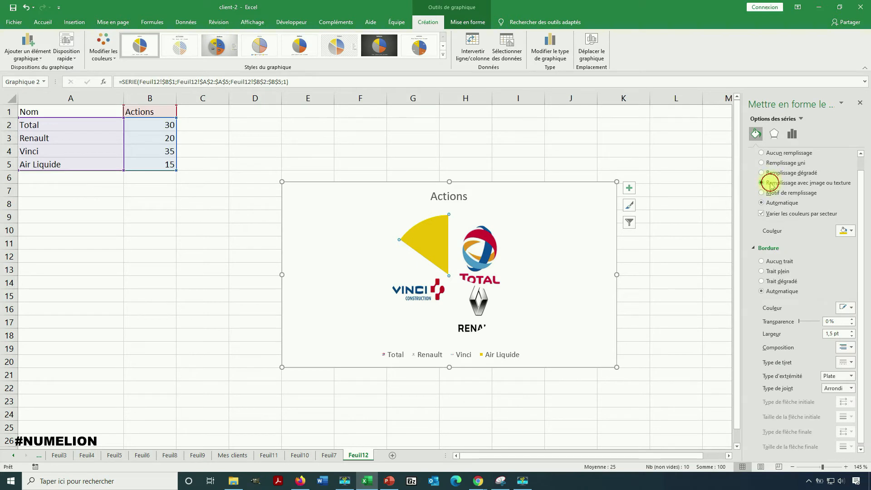
{"action": "left_click", "coordinate": [777, 241]}
{"action": "left_click", "coordinate": [113, 91]}
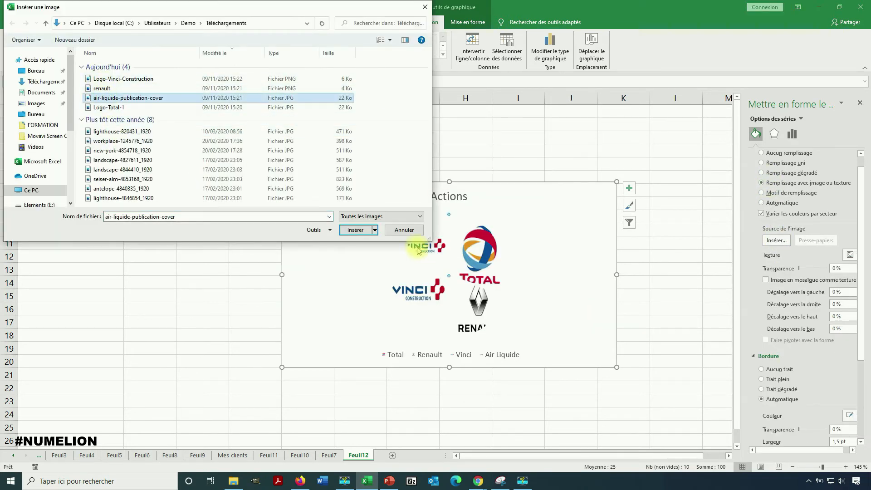
{"action": "left_click", "coordinate": [354, 230]}
Try a solid line border on the Air Liquide slice, then set it to no line
{"action": "mouse_move", "coordinate": [402, 293]}
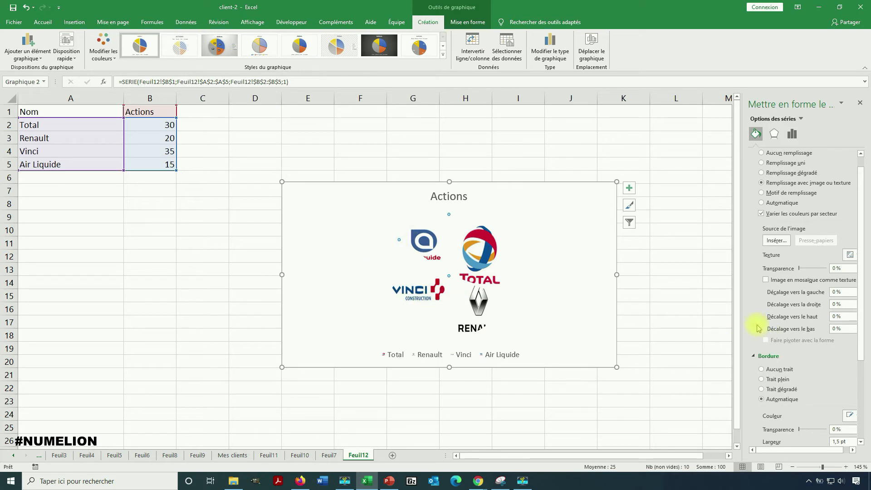
{"action": "left_click", "coordinate": [774, 380]}
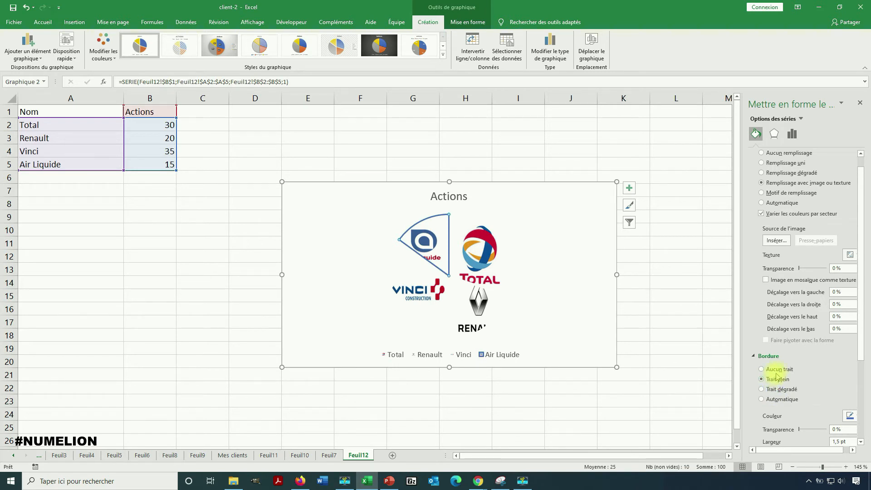
{"action": "left_click", "coordinate": [776, 369]}
{"action": "left_click", "coordinate": [358, 209]}
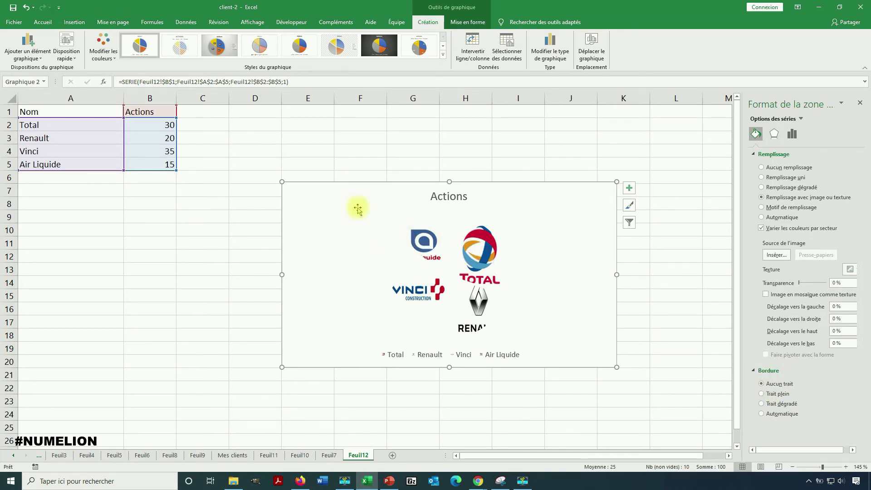
Give all the pie slices a solid black border 0.5 pt wide
{"action": "left_click", "coordinate": [521, 246]}
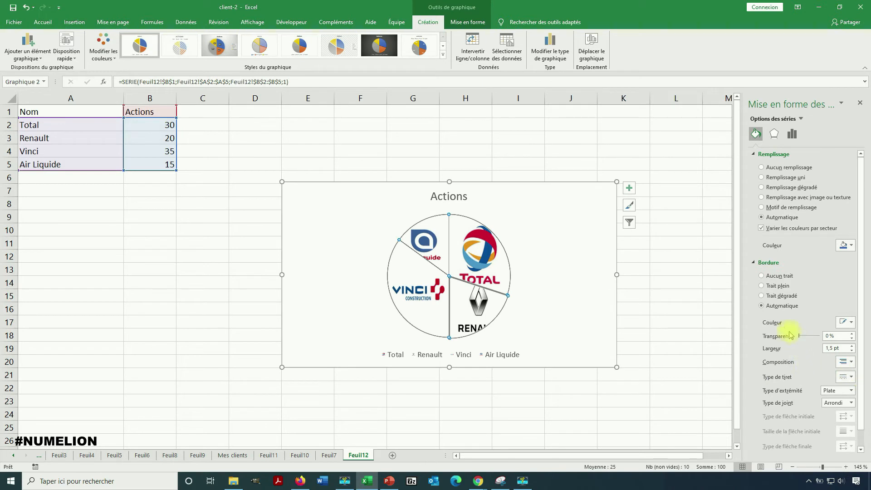
{"action": "left_click", "coordinate": [770, 284]}
{"action": "left_click", "coordinate": [843, 322]}
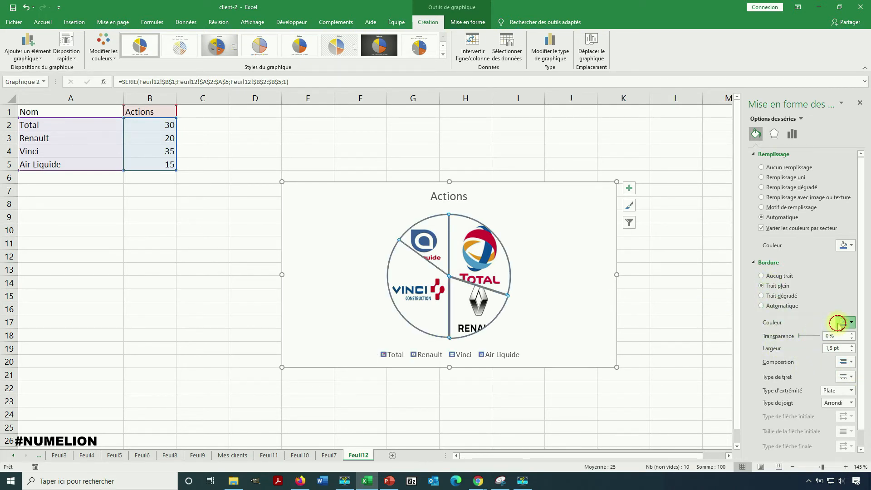
{"action": "left_click", "coordinate": [804, 345]}
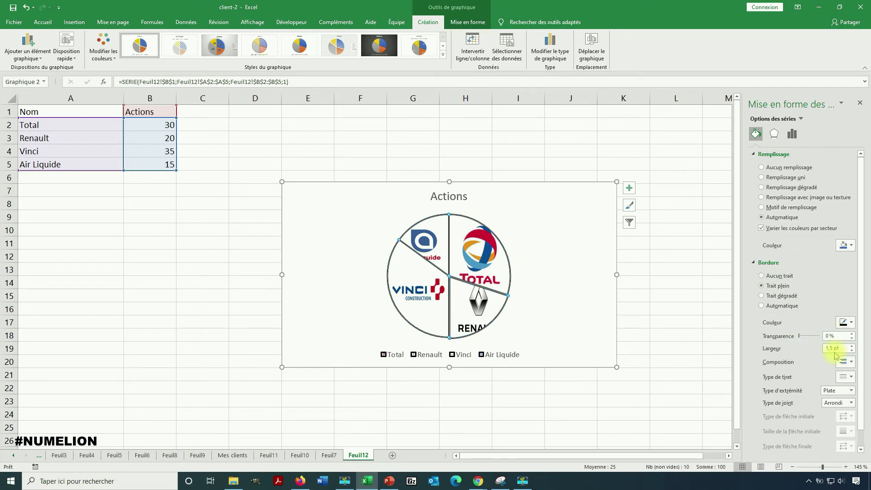
{"action": "left_click", "coordinate": [853, 351]}
{"action": "left_click", "coordinate": [853, 351]}
{"action": "left_click", "coordinate": [853, 351]}
{"action": "left_click", "coordinate": [853, 351]}
{"action": "left_click", "coordinate": [670, 319]}
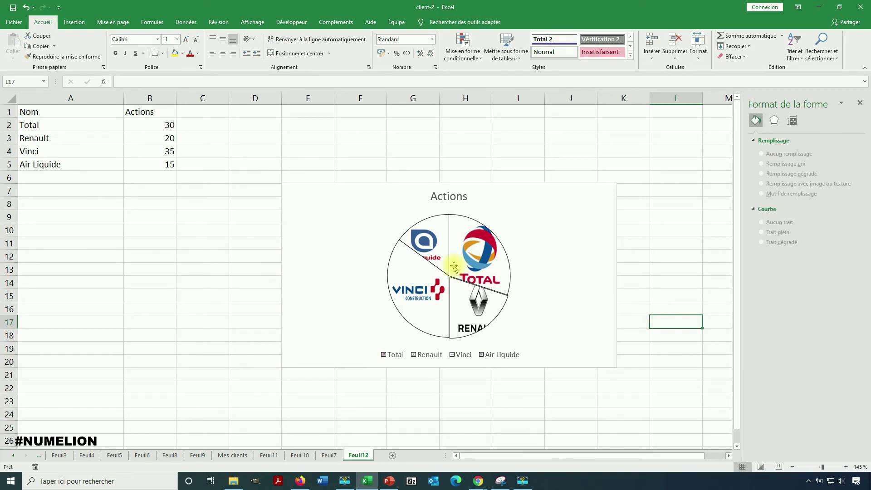
Add data callout labels with company name and percentage to the pie slices
{"action": "left_click", "coordinate": [500, 244]}
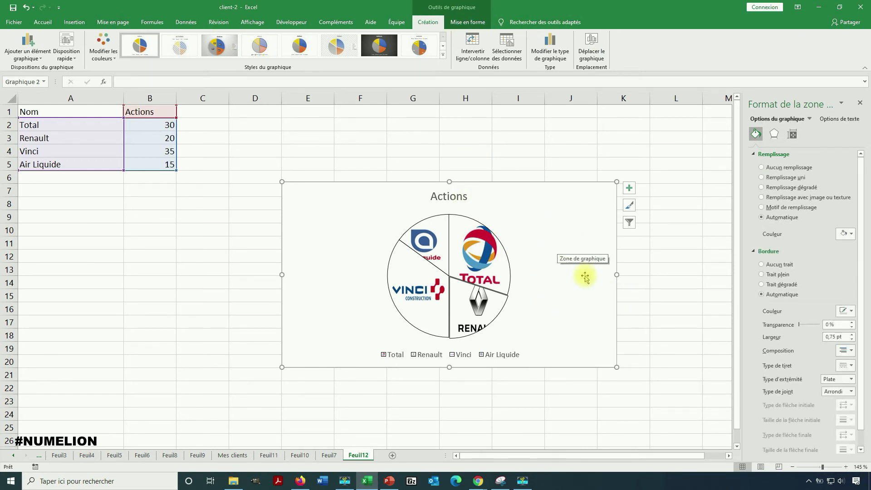
{"action": "left_click", "coordinate": [490, 247]}
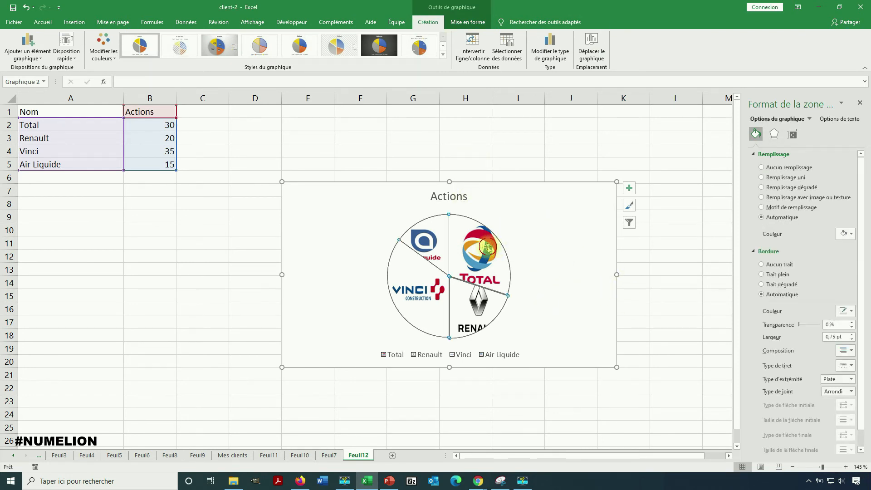
{"action": "left_click", "coordinate": [66, 54]}
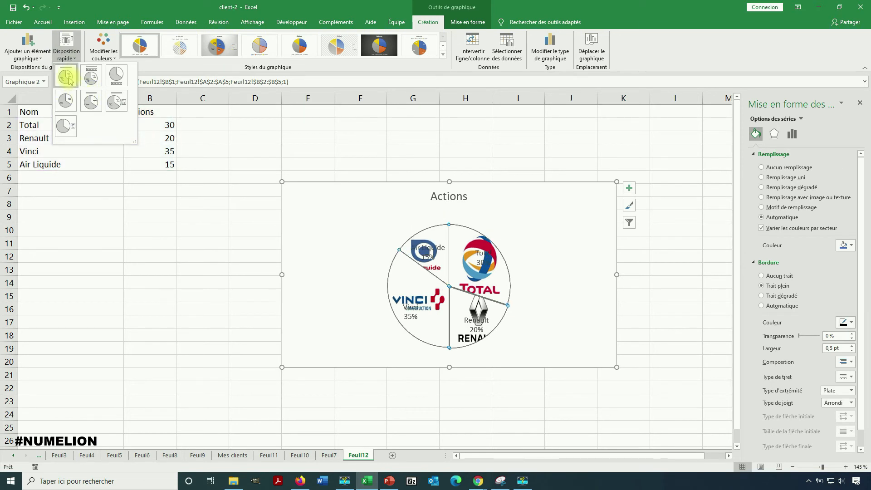
{"action": "left_click", "coordinate": [27, 48]}
{"action": "mouse_move", "coordinate": [46, 78]}
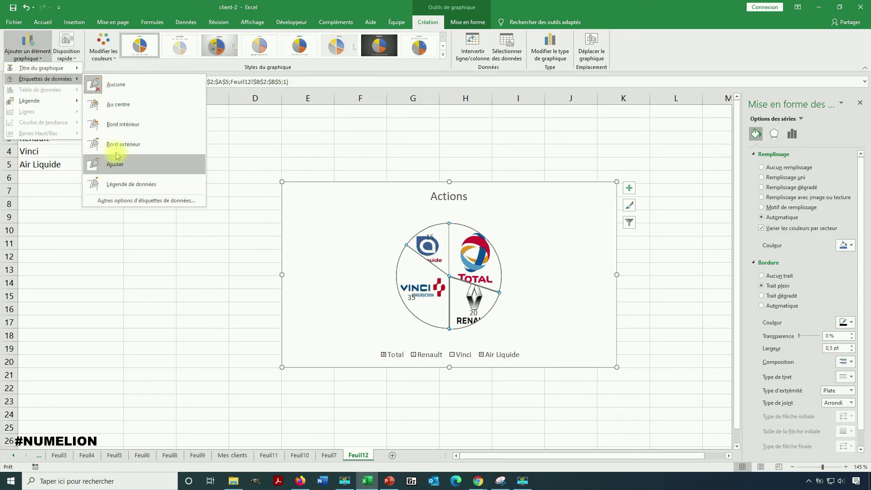
{"action": "left_click", "coordinate": [121, 183]}
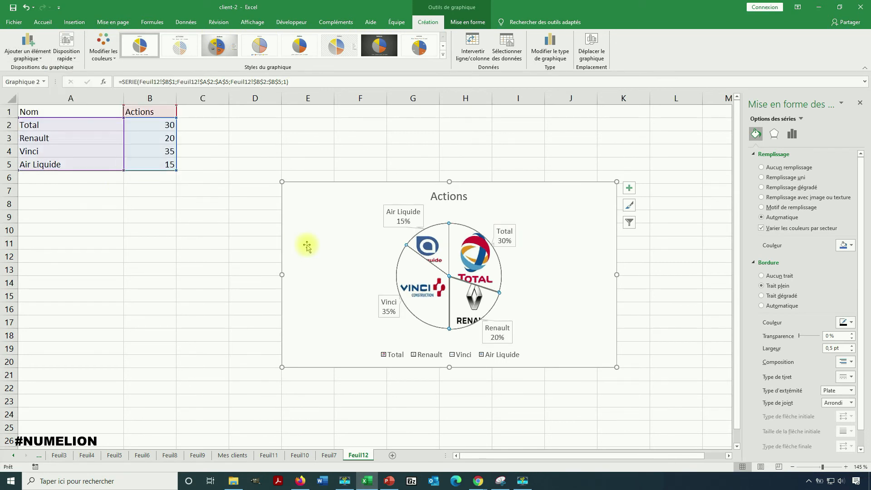
Delete the chart's legend and enlarge the chart to span about columns C to M and rows 2 to 22
{"action": "left_click", "coordinate": [468, 356]}
{"action": "key", "text": "Delete"}
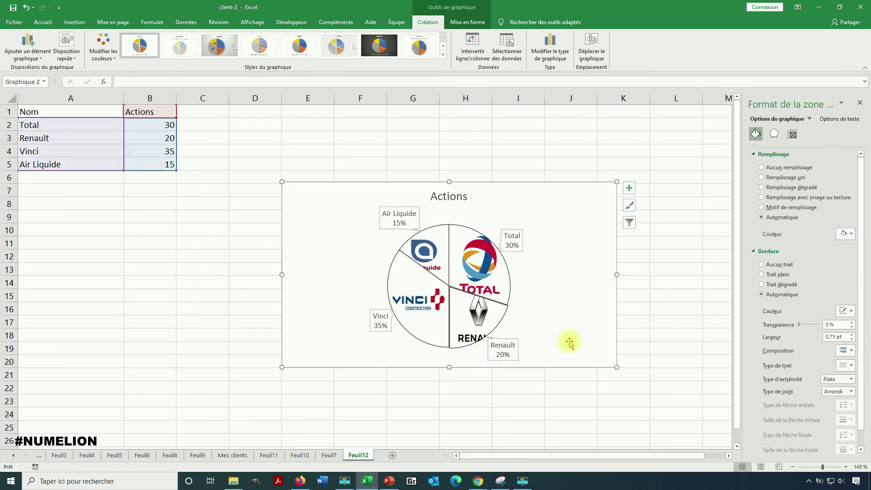
{"action": "left_click_drag", "start_coordinate": [356, 233], "coordinate": [252, 166]}
{"action": "left_click_drag", "start_coordinate": [512, 300], "coordinate": [725, 393]}
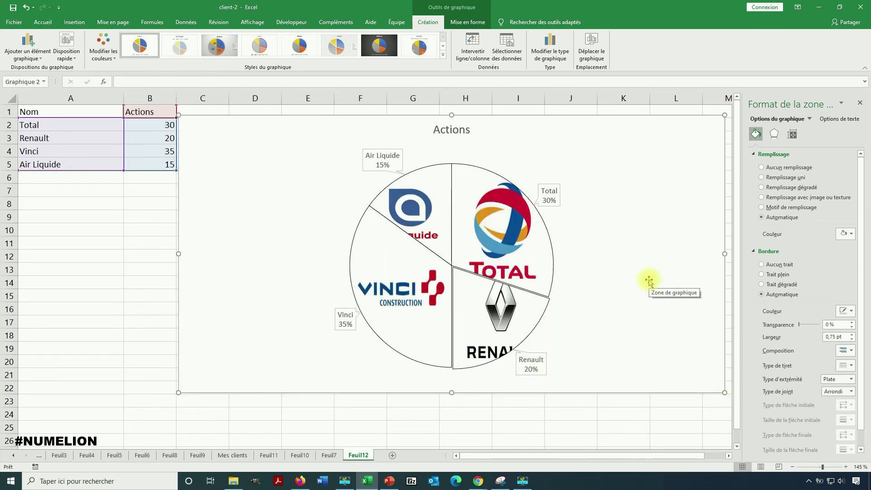